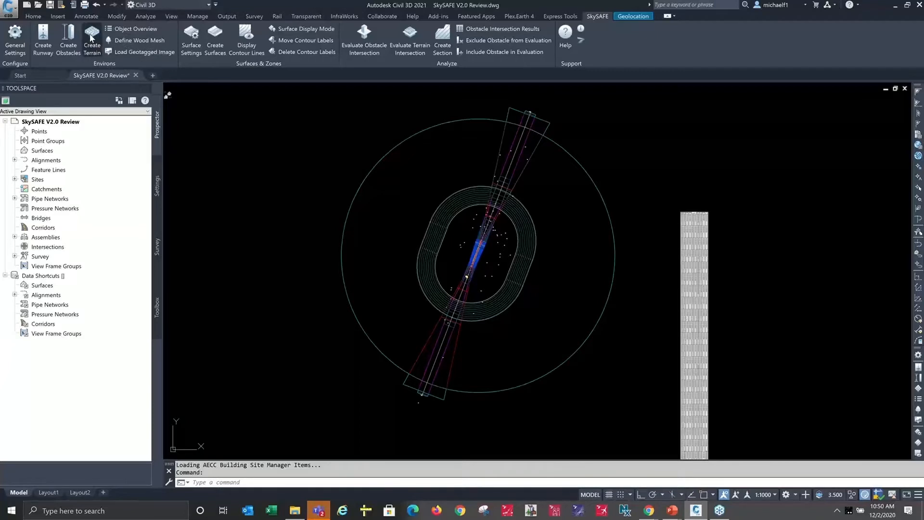
Create a terrain from the coordinate file Cropped Copy +20m for SkySAFE Mesh.csv, with a vertex count of 15000 and contour lines drawn.
{"action": "left_click", "coordinate": [90, 39]}
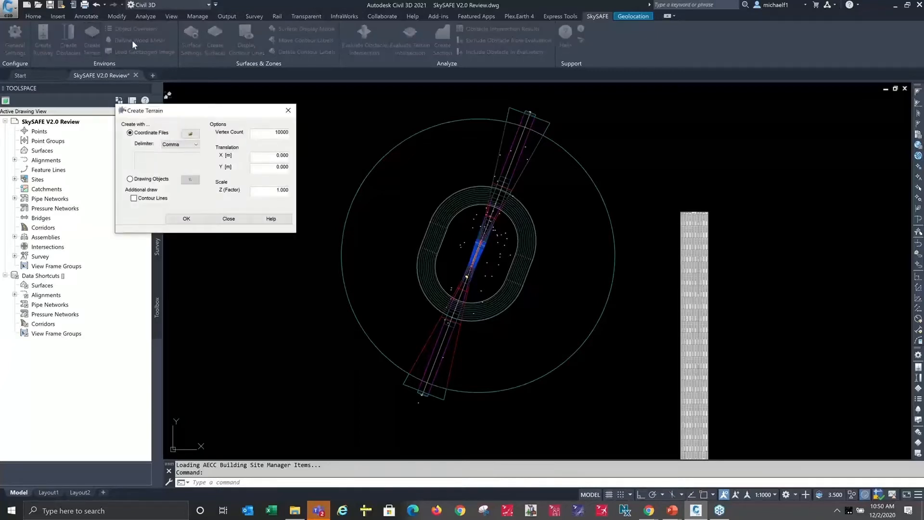
{"action": "left_click", "coordinate": [190, 133]}
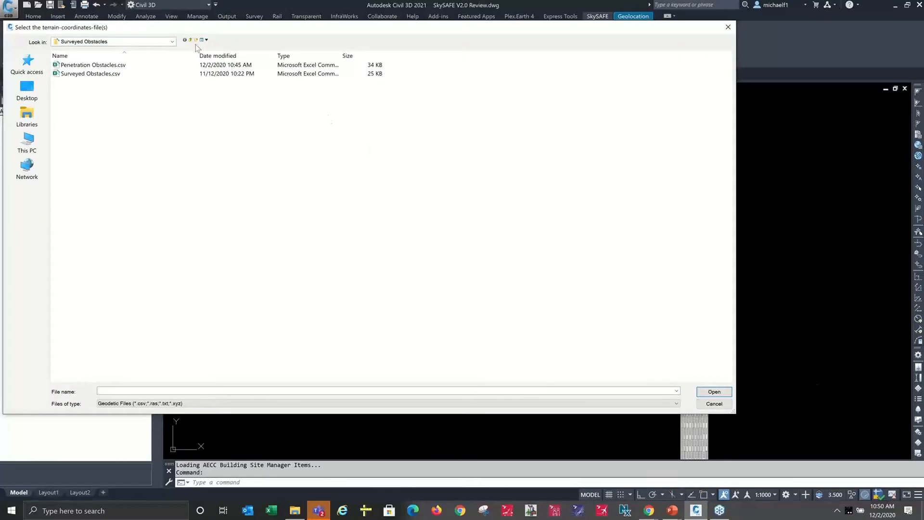
{"action": "left_click", "coordinate": [191, 41]}
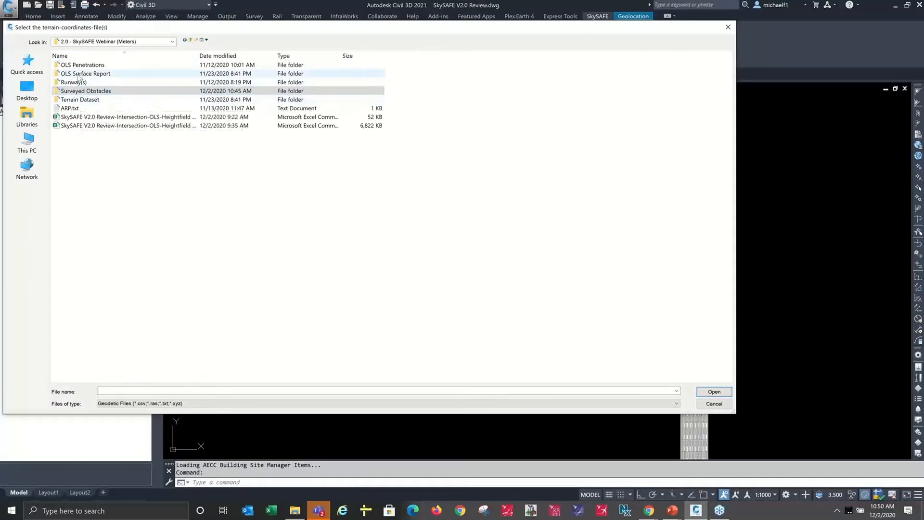
{"action": "double_click", "coordinate": [72, 99]}
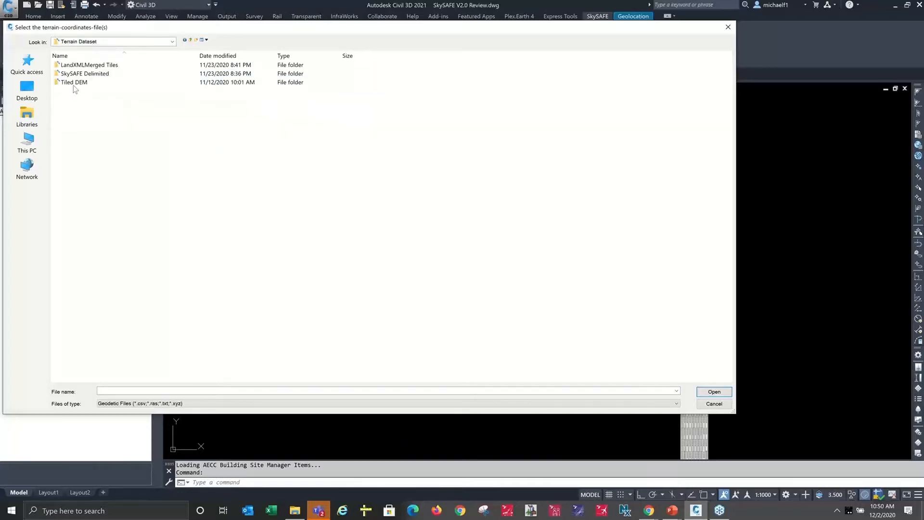
{"action": "double_click", "coordinate": [77, 73]}
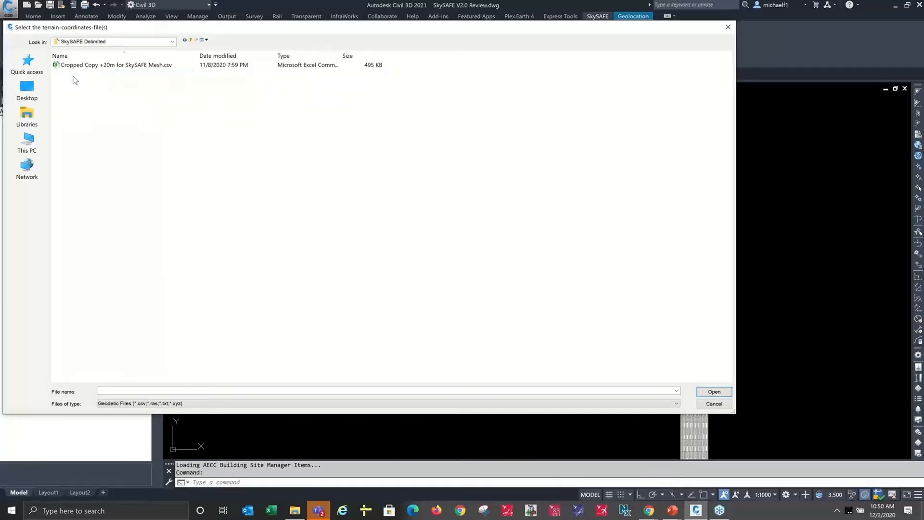
{"action": "left_click", "coordinate": [63, 66]}
{"action": "left_click_drag", "start_coordinate": [62, 68], "coordinate": [80, 70]}
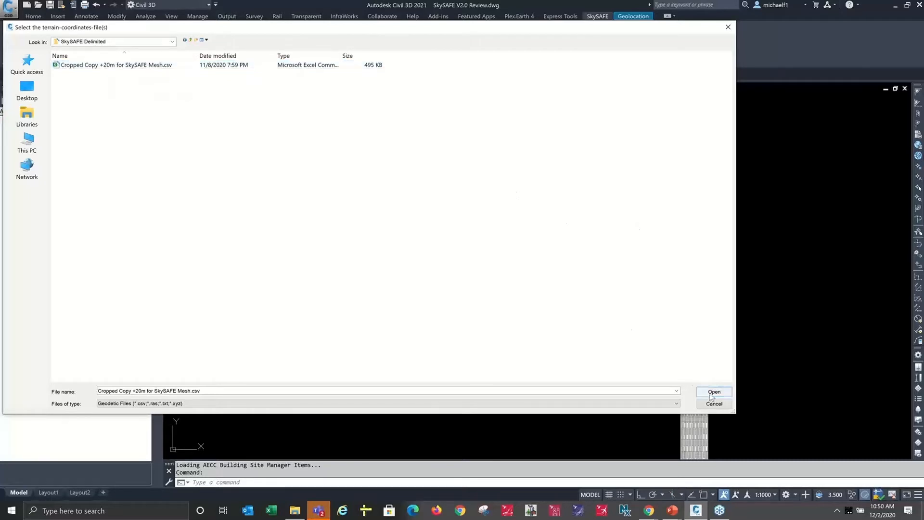
{"action": "left_click", "coordinate": [135, 66]}
{"action": "left_click", "coordinate": [714, 391]}
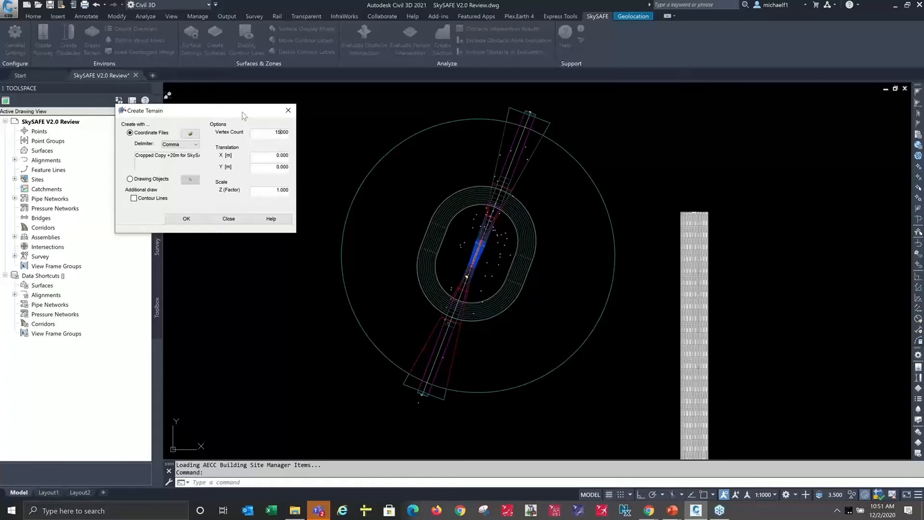
{"action": "left_click", "coordinate": [133, 199]}
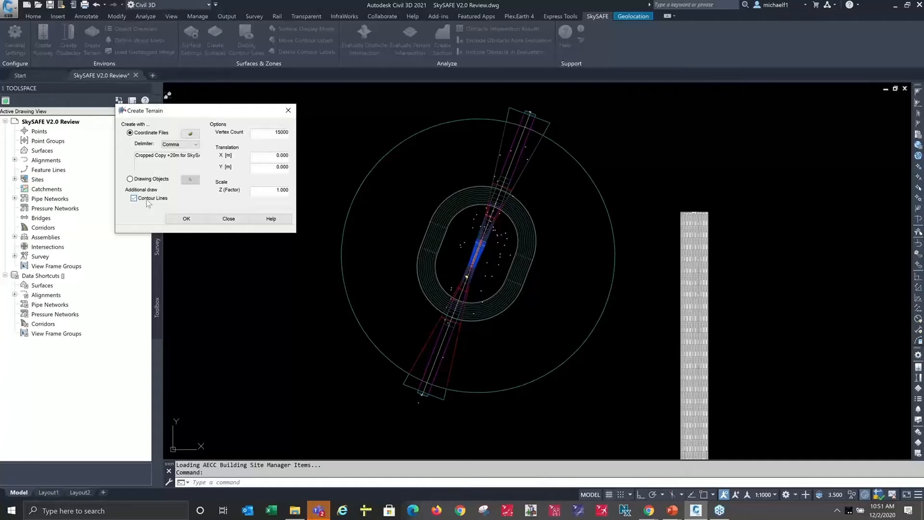
{"action": "left_click", "coordinate": [186, 219]}
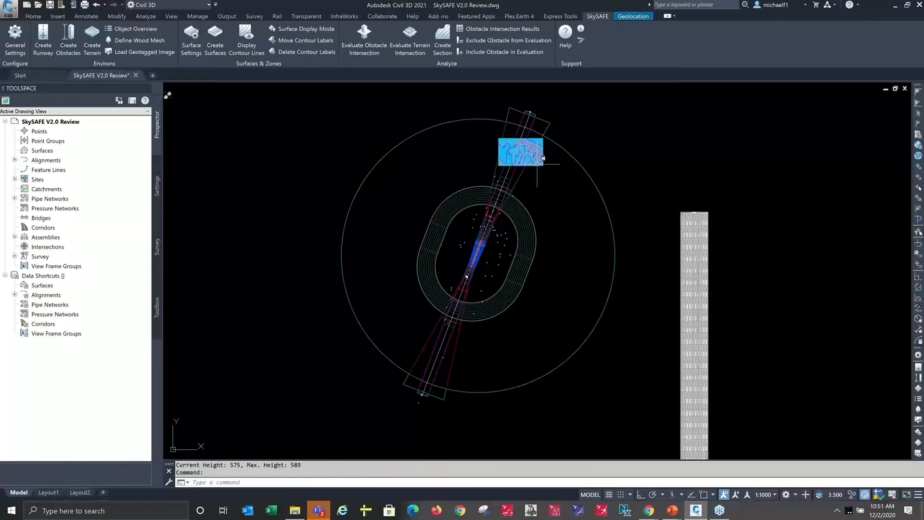
Examine the extent of the new terrain mesh and its contour lines relative to the runway's approach surfaces.
{"action": "scroll", "coordinate": [552, 140], "scroll_direction": "up", "scroll_amount": 2}
{"action": "scroll", "coordinate": [552, 140], "scroll_direction": "up", "scroll_amount": 3}
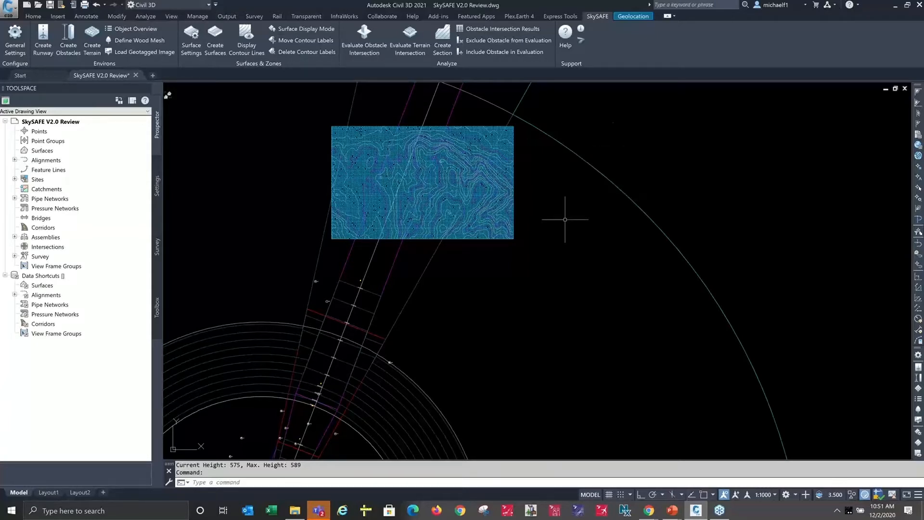
{"action": "scroll", "coordinate": [385, 126], "scroll_direction": "up", "scroll_amount": 4}
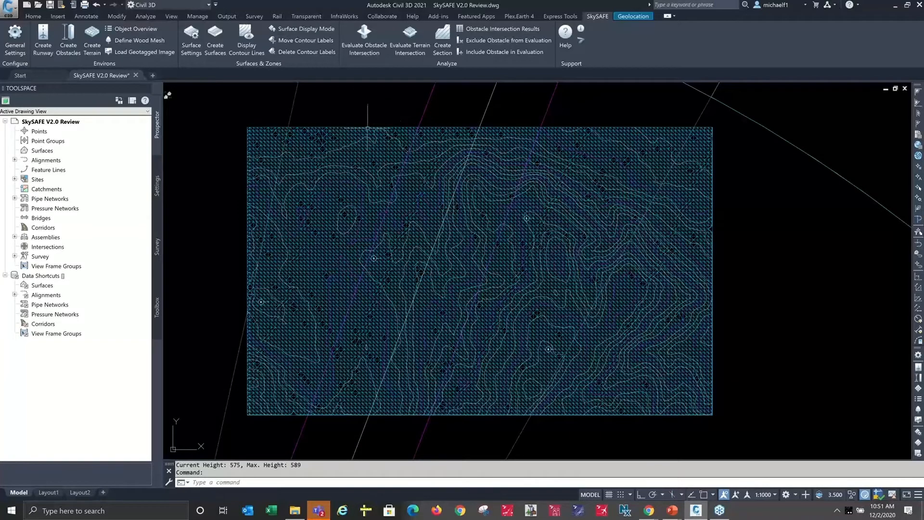
{"action": "left_click", "coordinate": [378, 127]}
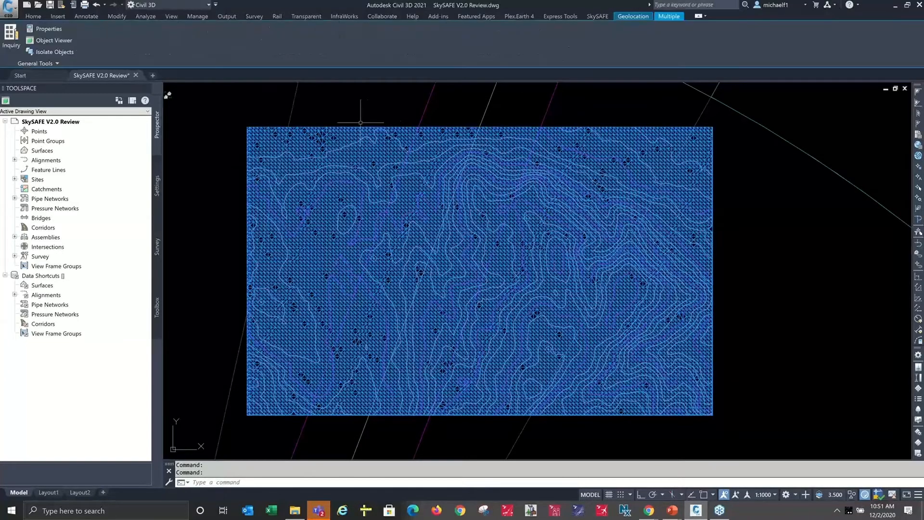
{"action": "key", "text": "Escape"}
{"action": "scroll", "coordinate": [445, 177], "scroll_direction": "down", "scroll_amount": 4}
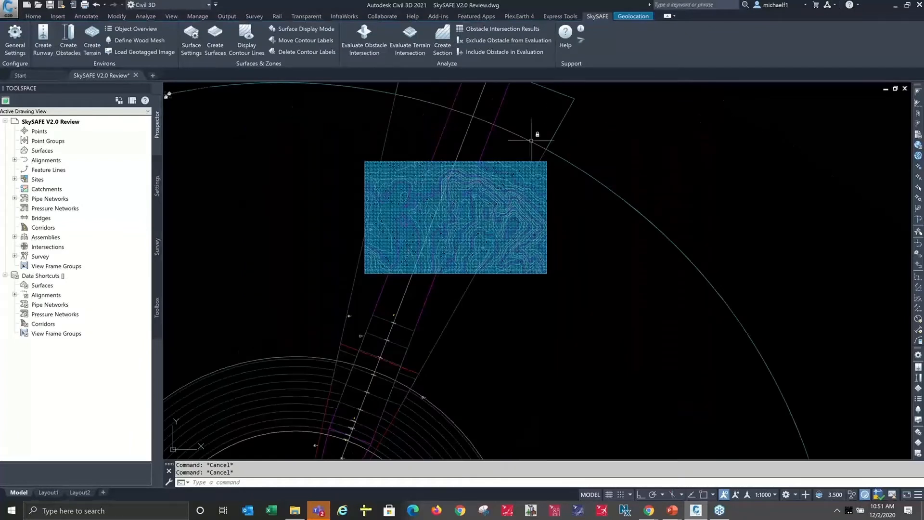
Highlight the mesh area and examine the numbered obstacles located within the terrain.
{"action": "left_click_drag", "start_coordinate": [340, 281], "coordinate": [562, 190]}
{"action": "scroll", "coordinate": [404, 215], "scroll_direction": "up", "scroll_amount": 4}
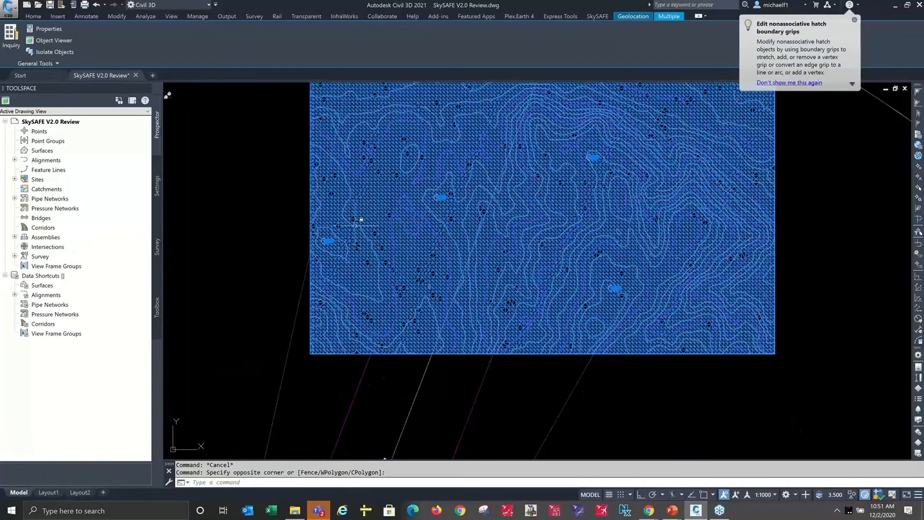
{"action": "scroll", "coordinate": [345, 231], "scroll_direction": "up", "scroll_amount": 4}
{"action": "scroll", "coordinate": [304, 249], "scroll_direction": "up", "scroll_amount": 2}
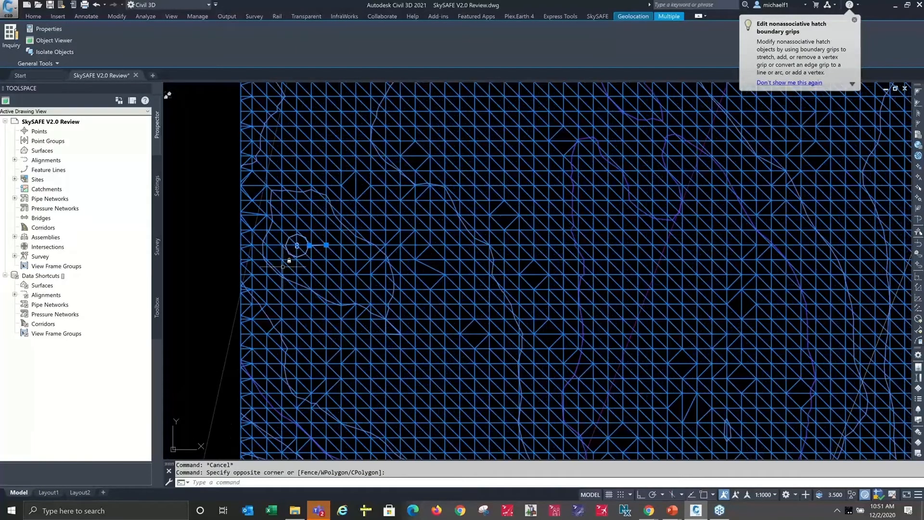
{"action": "scroll", "coordinate": [268, 280], "scroll_direction": "down", "scroll_amount": 2}
{"action": "scroll", "coordinate": [611, 144], "scroll_direction": "down", "scroll_amount": 4}
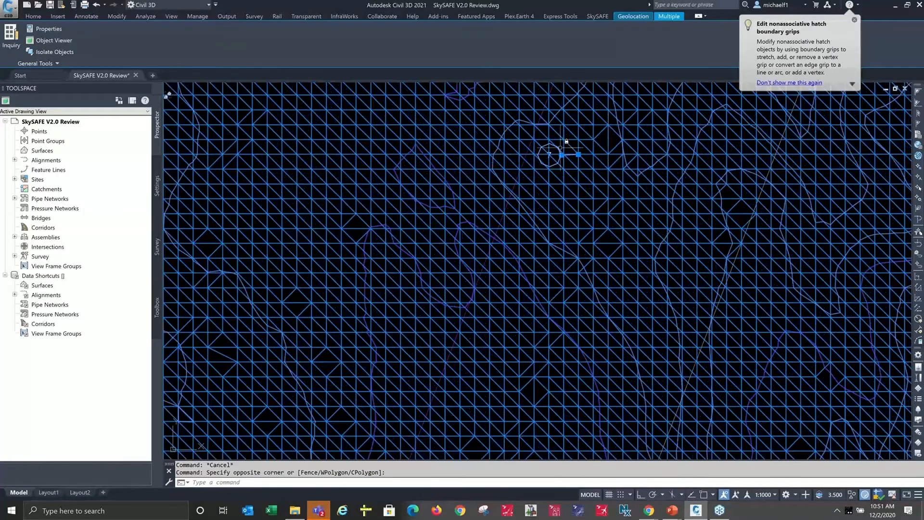
{"action": "scroll", "coordinate": [586, 221], "scroll_direction": "up", "scroll_amount": 2}
{"action": "scroll", "coordinate": [679, 227], "scroll_direction": "up", "scroll_amount": 5}
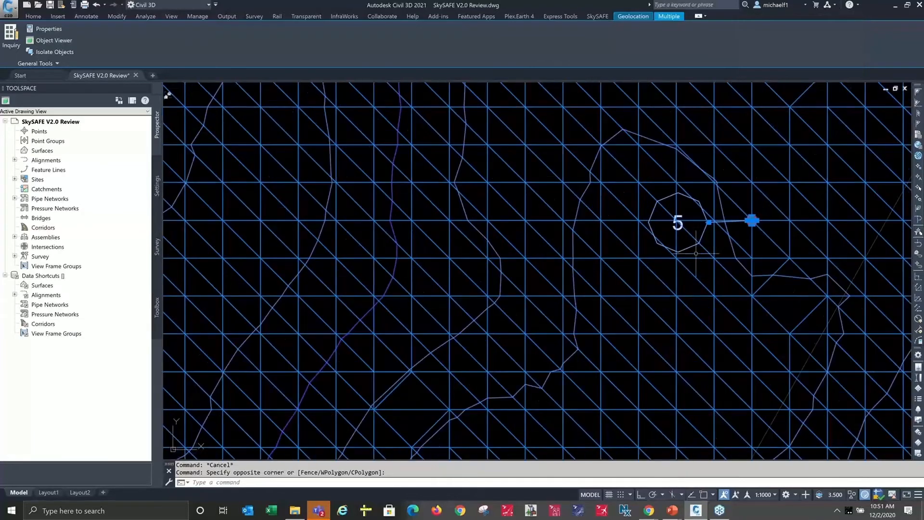
{"action": "scroll", "coordinate": [673, 217], "scroll_direction": "down", "scroll_amount": 5}
{"action": "scroll", "coordinate": [647, 149], "scroll_direction": "up", "scroll_amount": 2}
{"action": "scroll", "coordinate": [636, 125], "scroll_direction": "down", "scroll_amount": 4}
{"action": "scroll", "coordinate": [622, 96], "scroll_direction": "up", "scroll_amount": 6}
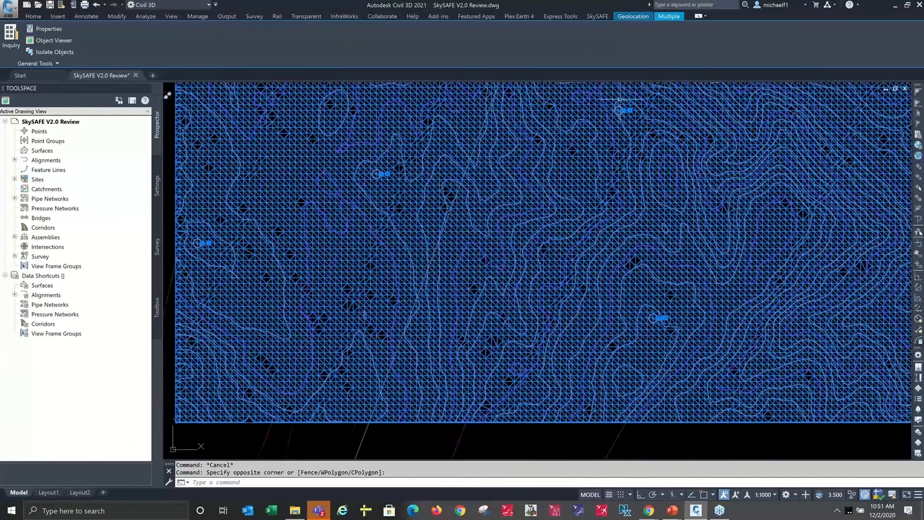
{"action": "scroll", "coordinate": [594, 223], "scroll_direction": "down", "scroll_amount": 5}
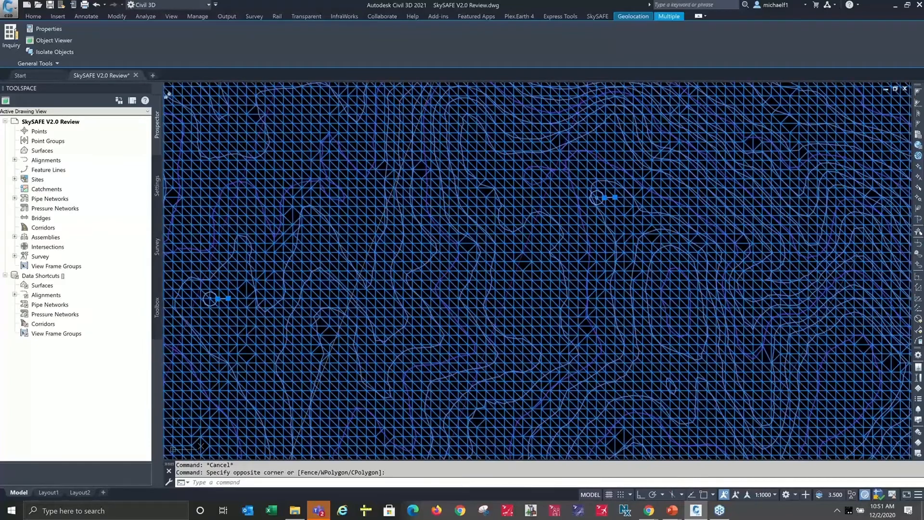
{"action": "scroll", "coordinate": [594, 223], "scroll_direction": "up", "scroll_amount": 2}
{"action": "key", "text": "Escape"}
{"action": "scroll", "coordinate": [587, 232], "scroll_direction": "down", "scroll_amount": 4}
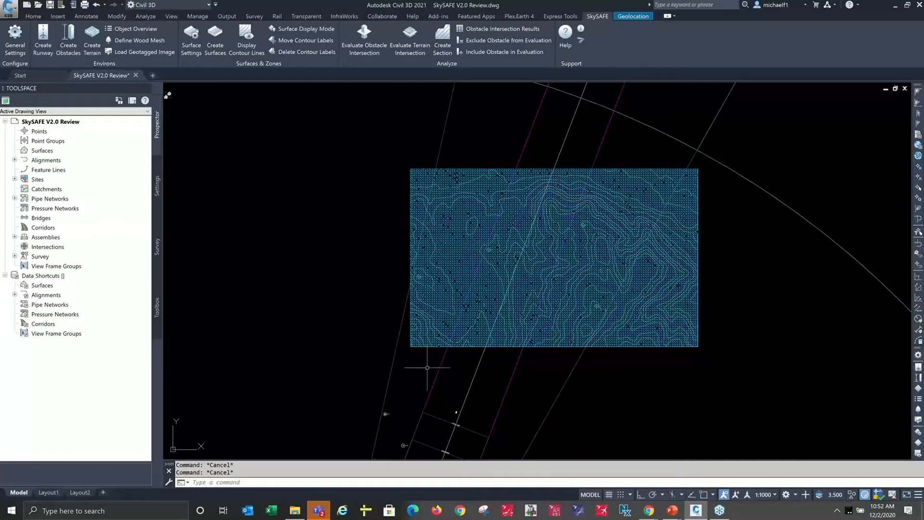
Evaluate the obstacle intersections with results presented as text and maximum heights calculated from the SkySAFE Mesh.
{"action": "left_click", "coordinate": [354, 31]}
{"action": "left_click", "coordinate": [547, 288]}
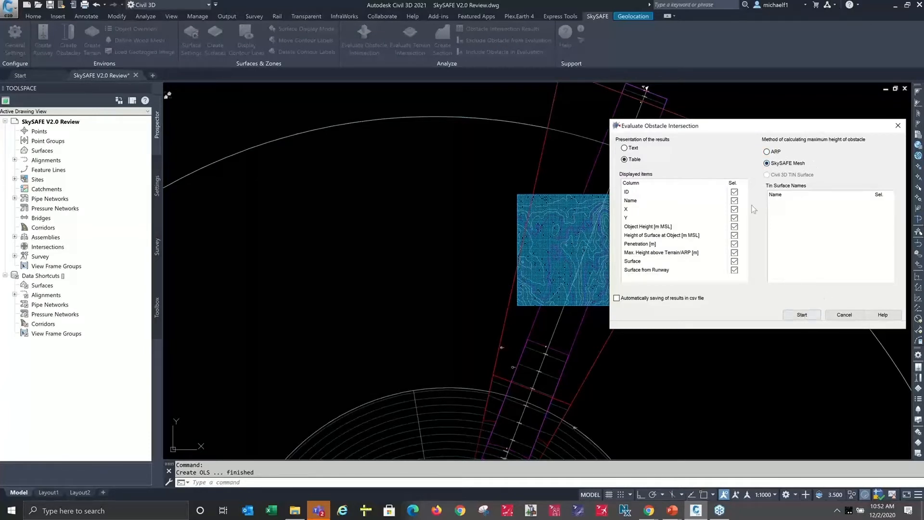
{"action": "left_click", "coordinate": [626, 149]}
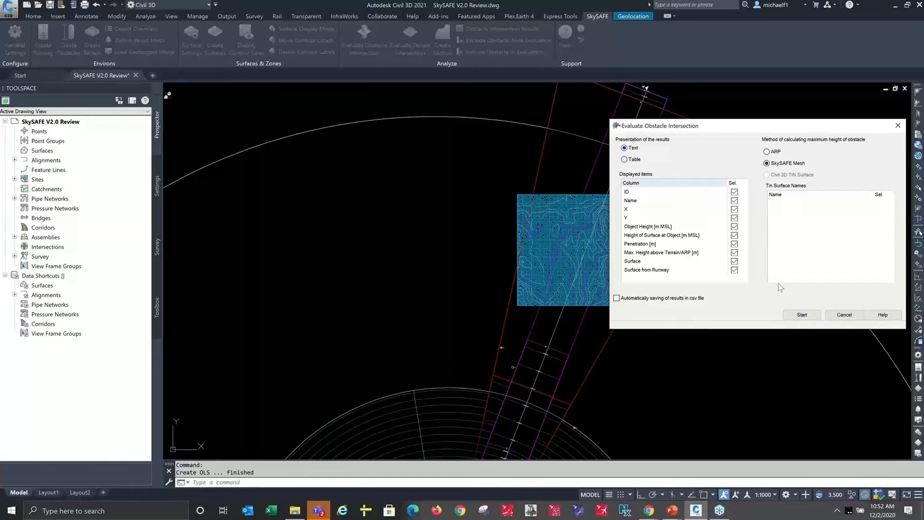
{"action": "left_click", "coordinate": [801, 316]}
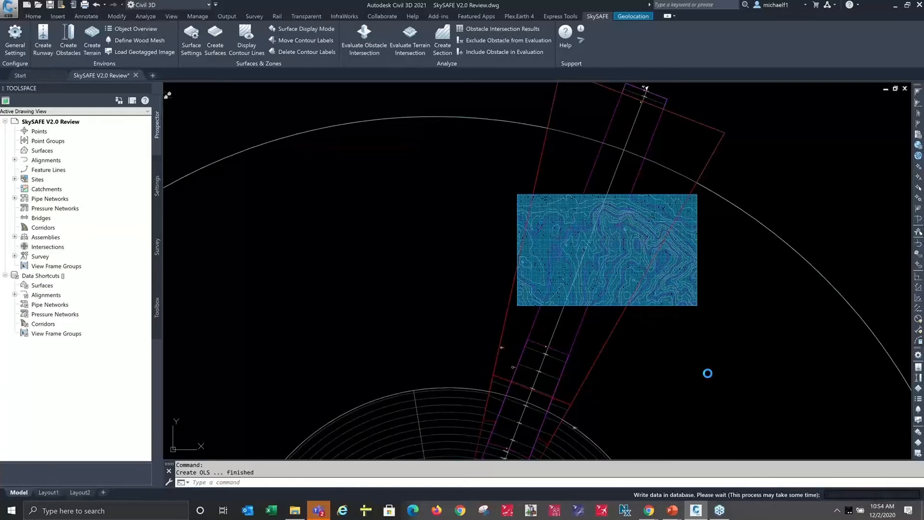
Examine the result label of obstacle 5 on the terrain for its penetration and maximum height above terrain.
{"action": "scroll", "coordinate": [707, 373], "scroll_direction": "up", "scroll_amount": 2}
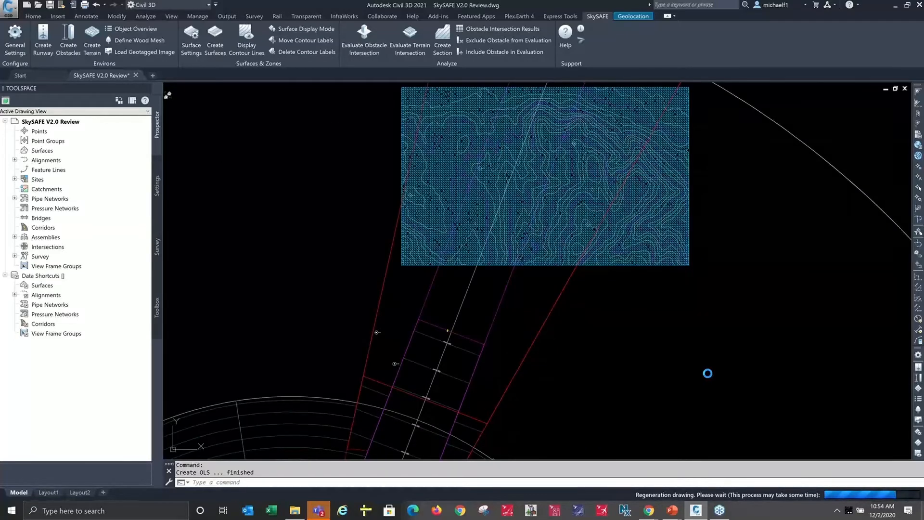
{"action": "scroll", "coordinate": [616, 213], "scroll_direction": "up", "scroll_amount": 3}
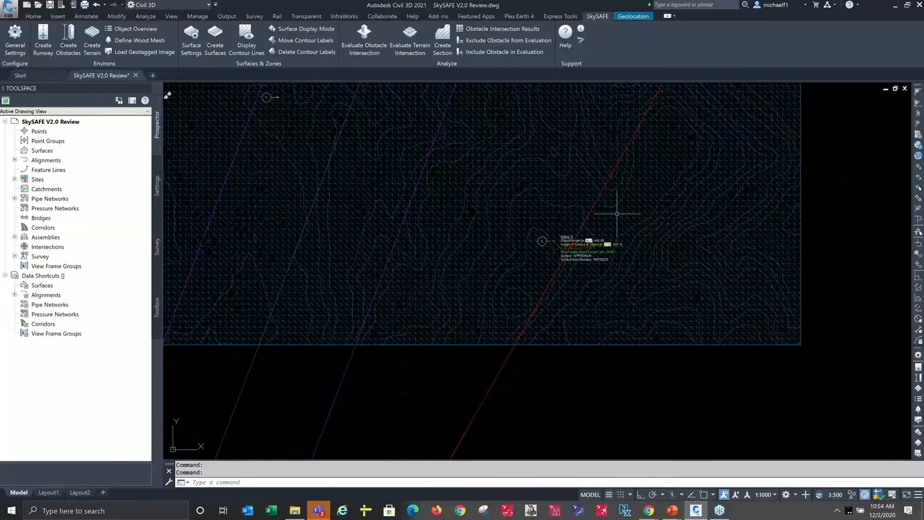
{"action": "scroll", "coordinate": [595, 242], "scroll_direction": "up", "scroll_amount": 5}
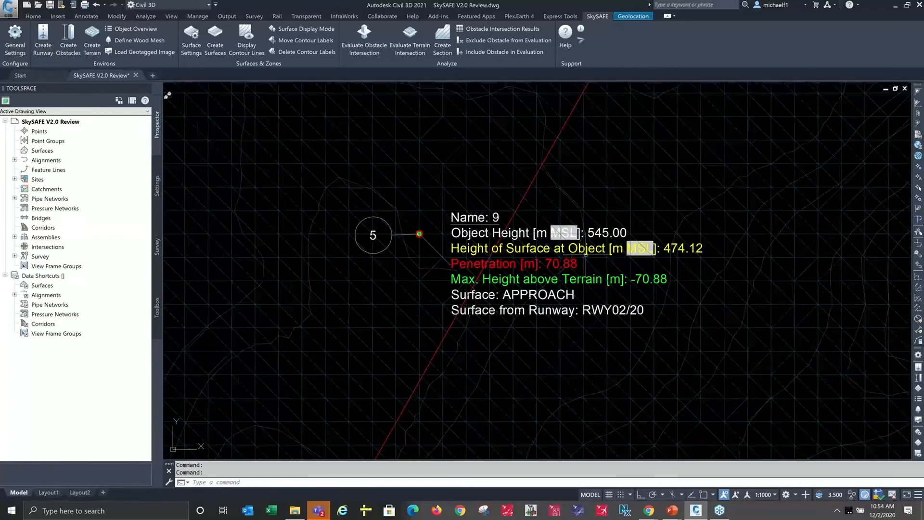
{"action": "scroll", "coordinate": [585, 255], "scroll_direction": "up", "scroll_amount": 2}
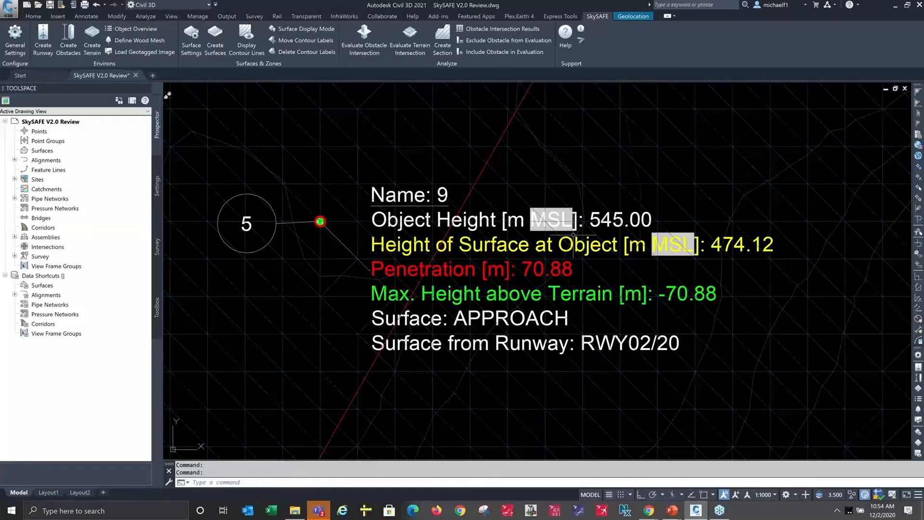
{"action": "scroll", "coordinate": [573, 236], "scroll_direction": "down", "scroll_amount": 6}
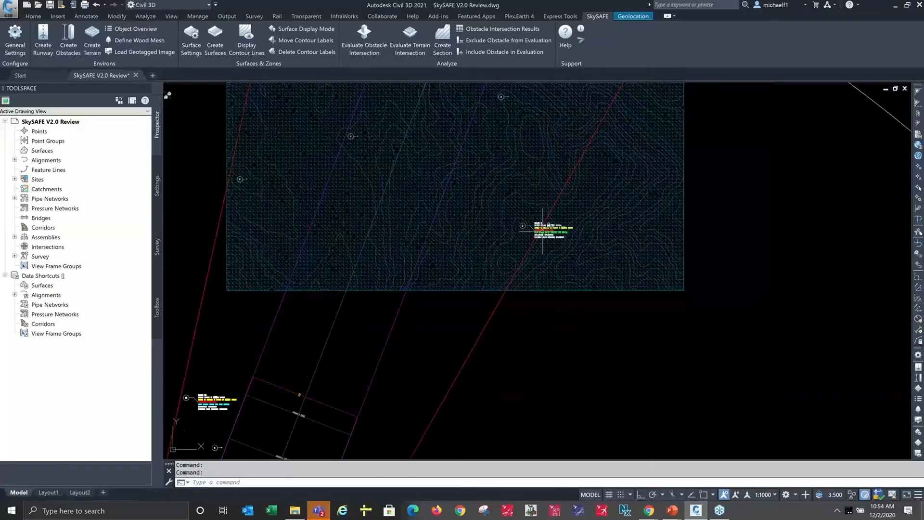
{"action": "scroll", "coordinate": [543, 231], "scroll_direction": "up", "scroll_amount": 8}
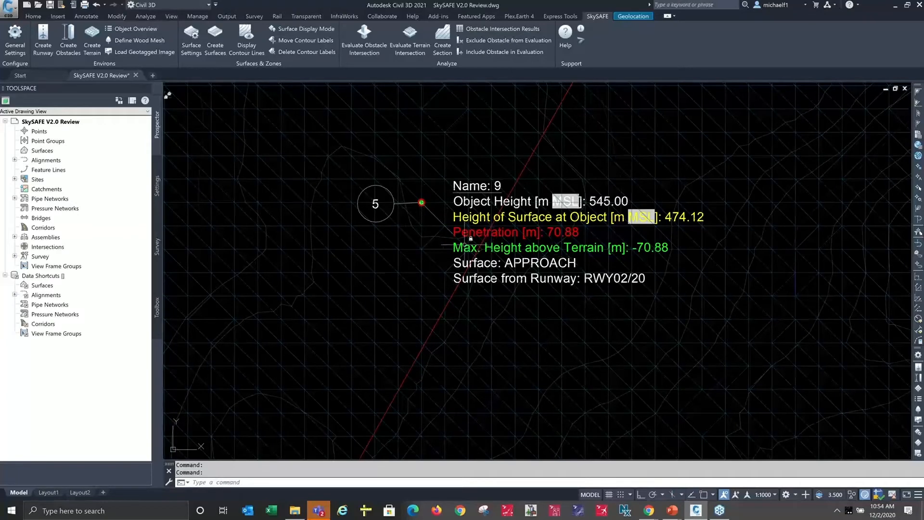
{"action": "scroll", "coordinate": [498, 245], "scroll_direction": "down", "scroll_amount": 5}
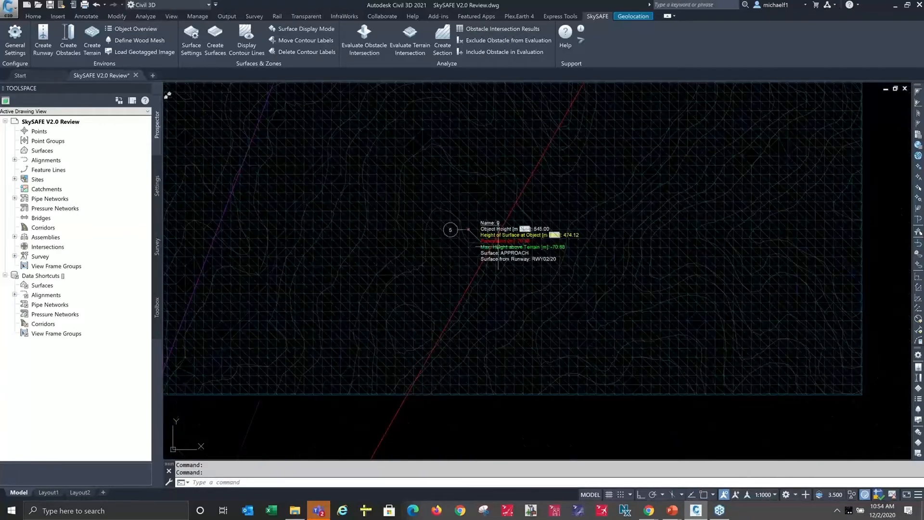
{"action": "scroll", "coordinate": [497, 245], "scroll_direction": "down", "scroll_amount": 6}
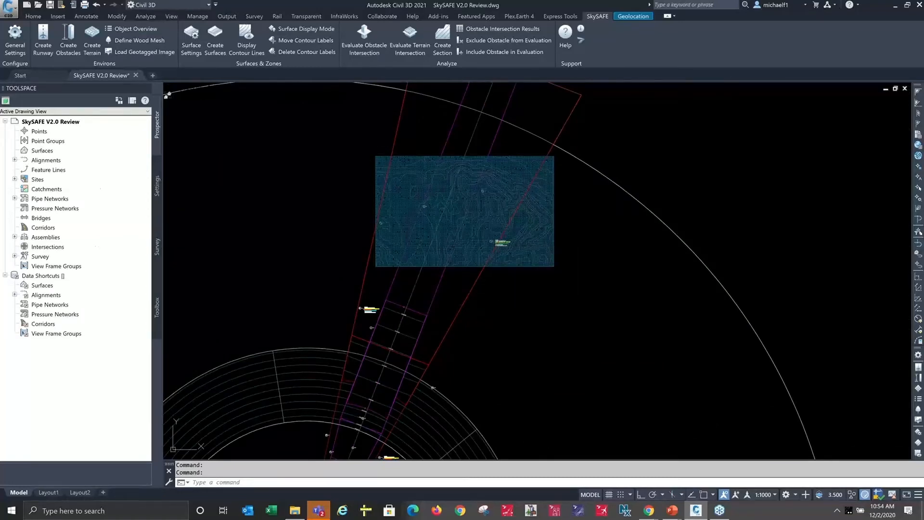
Evaluate the terrain intersection with the SkySAFE Mesh method and inspect the marked penetration points around obstacle 5.
{"action": "left_click", "coordinate": [407, 39]}
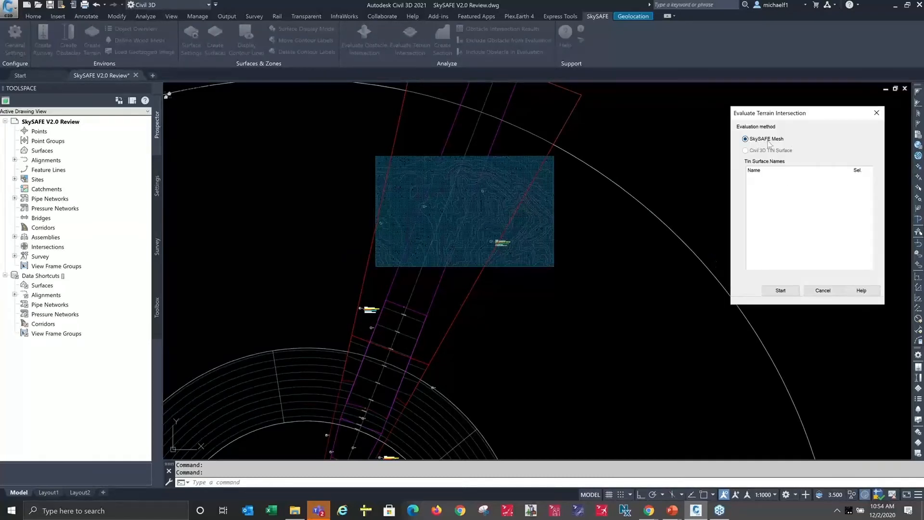
{"action": "left_click", "coordinate": [790, 289]}
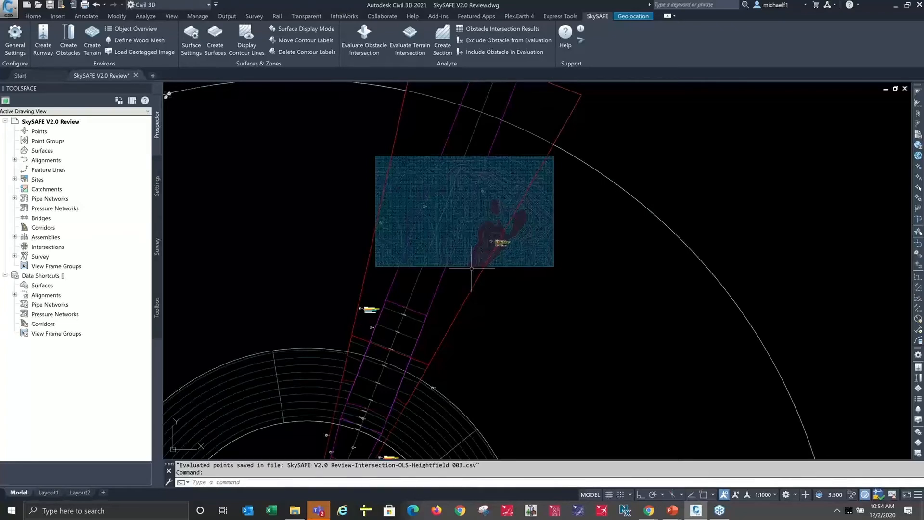
{"action": "scroll", "coordinate": [539, 254], "scroll_direction": "up", "scroll_amount": 2}
{"action": "scroll", "coordinate": [502, 233], "scroll_direction": "up", "scroll_amount": 4}
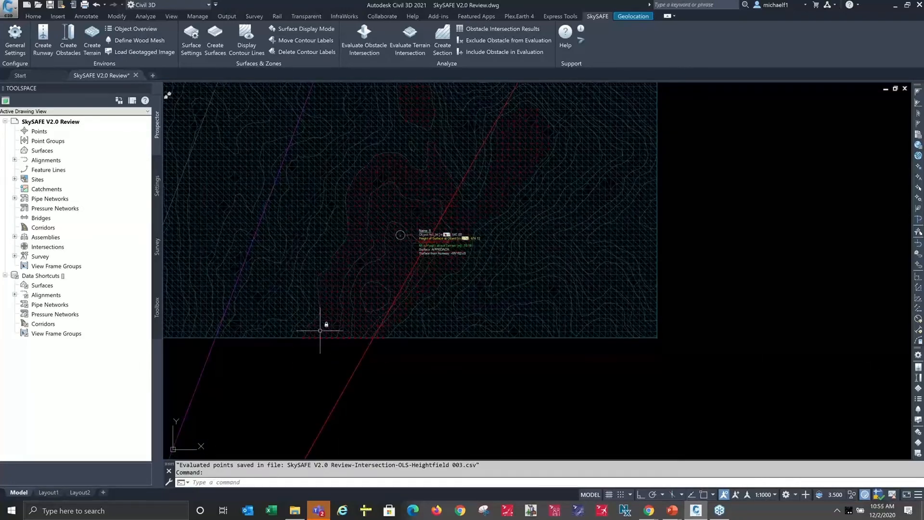
{"action": "scroll", "coordinate": [396, 219], "scroll_direction": "up", "scroll_amount": 4}
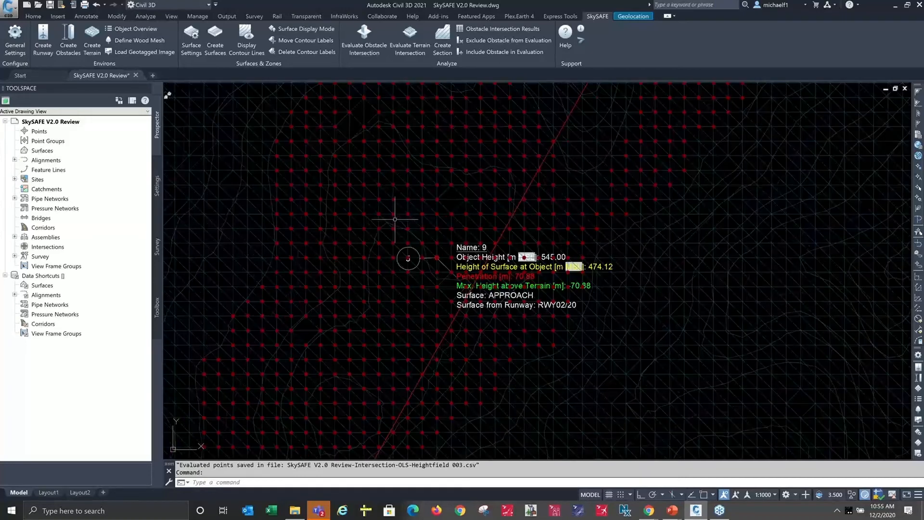
Switch to File Explorer and open SkySAFE V2.0 Review-Intersection-OLS-Heightfield 003.csv from the 2.0 - SkySAFE Webinar (Meters) folder.
{"action": "left_click", "coordinate": [294, 510]}
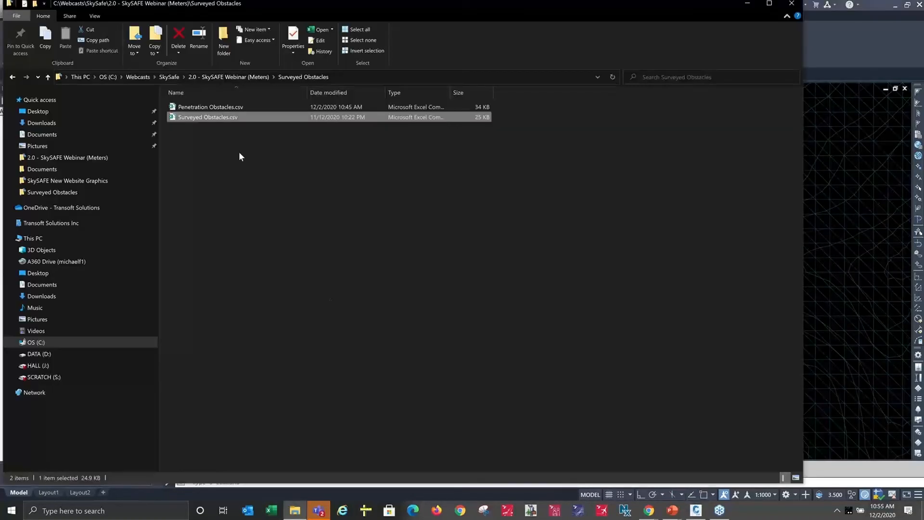
{"action": "left_click", "coordinate": [48, 77]}
{"action": "left_click", "coordinate": [48, 77]}
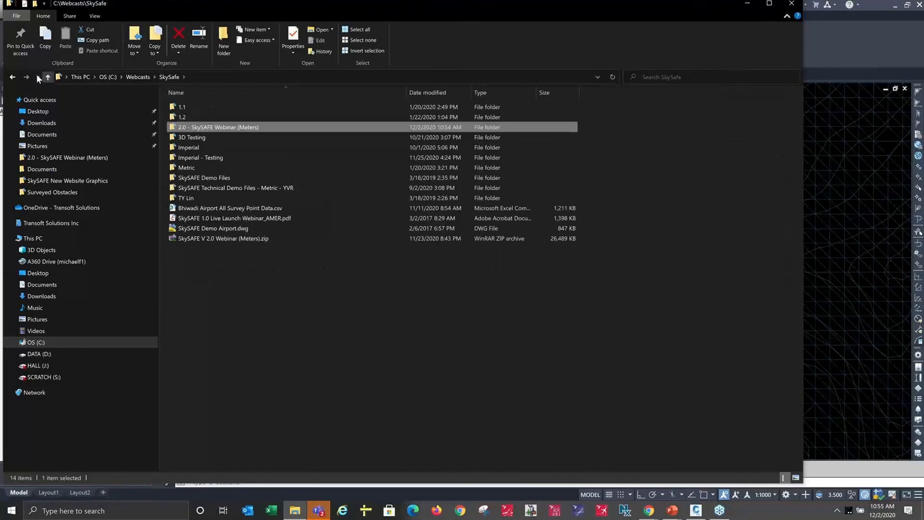
{"action": "left_click", "coordinate": [13, 78]}
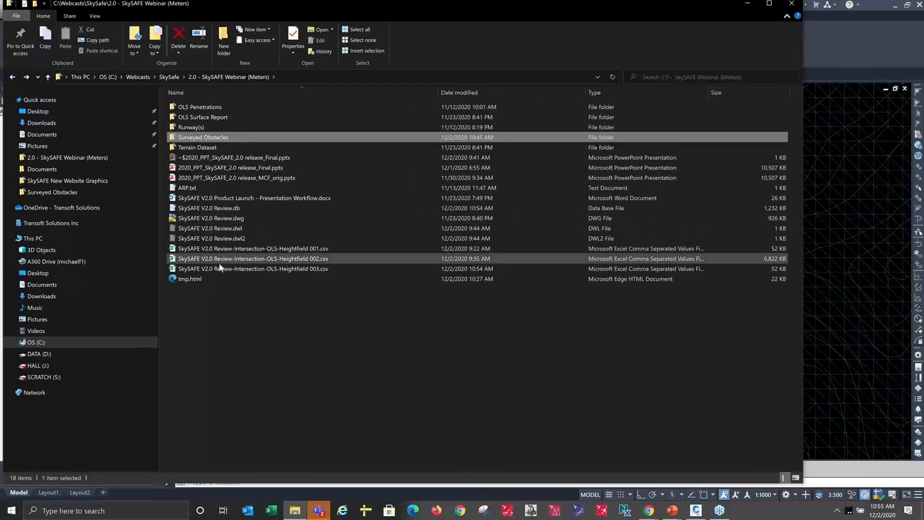
{"action": "left_click", "coordinate": [275, 270]}
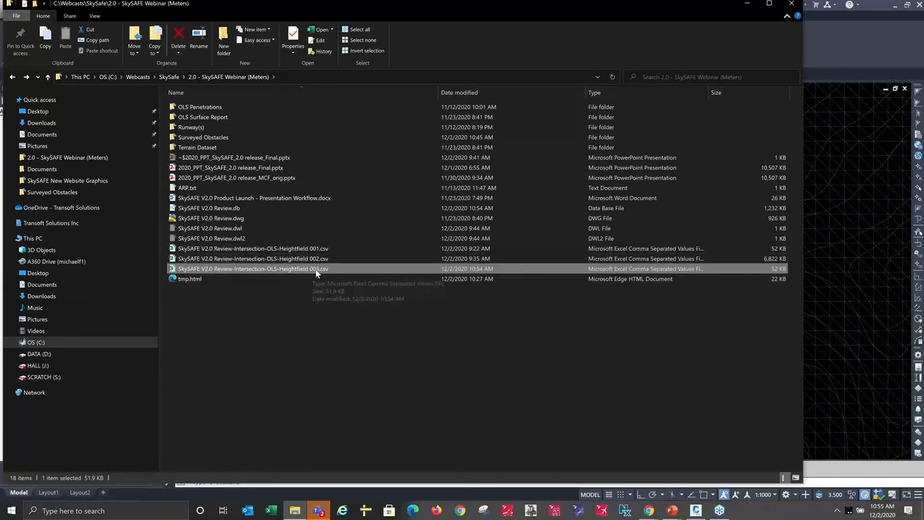
{"action": "double_click", "coordinate": [291, 269]}
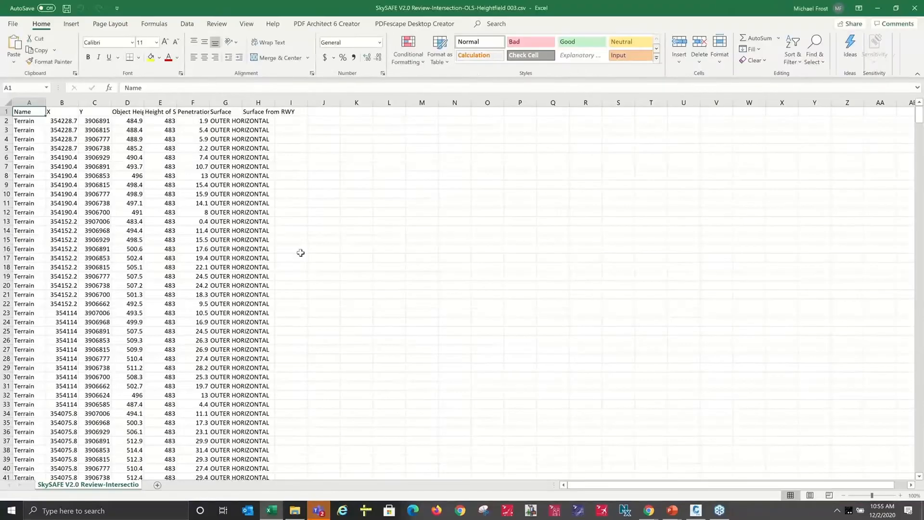
Examine the terrain points' coordinates, heights and penetrations in the CSV, widening the Surface column to read the surface names.
{"action": "left_click", "coordinate": [27, 121]}
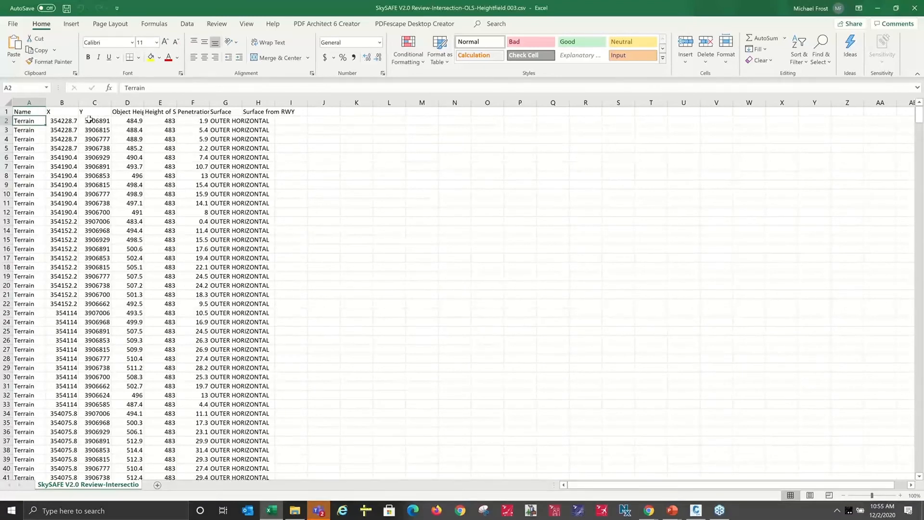
{"action": "left_click", "coordinate": [132, 121]}
{"action": "left_click", "coordinate": [161, 121]}
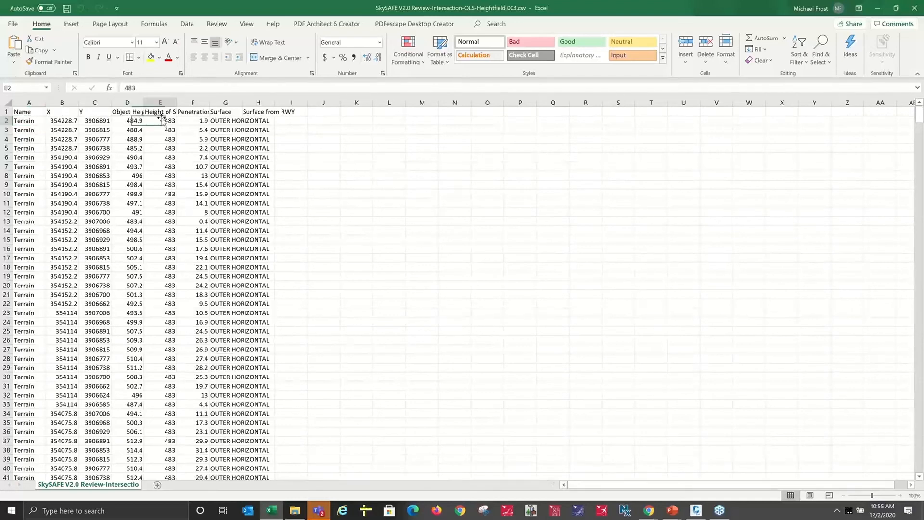
{"action": "left_click", "coordinate": [194, 121]}
{"action": "left_click", "coordinate": [225, 121]}
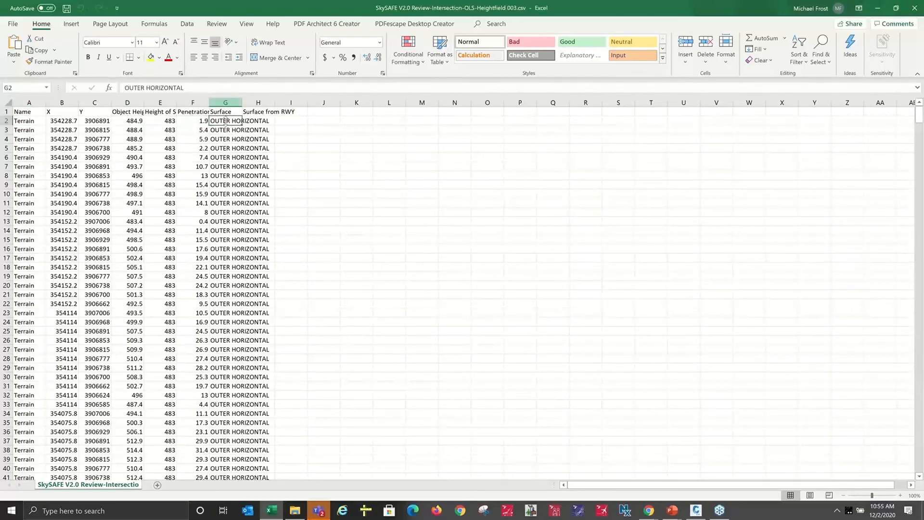
{"action": "left_click_drag", "start_coordinate": [242, 102], "coordinate": [297, 102]}
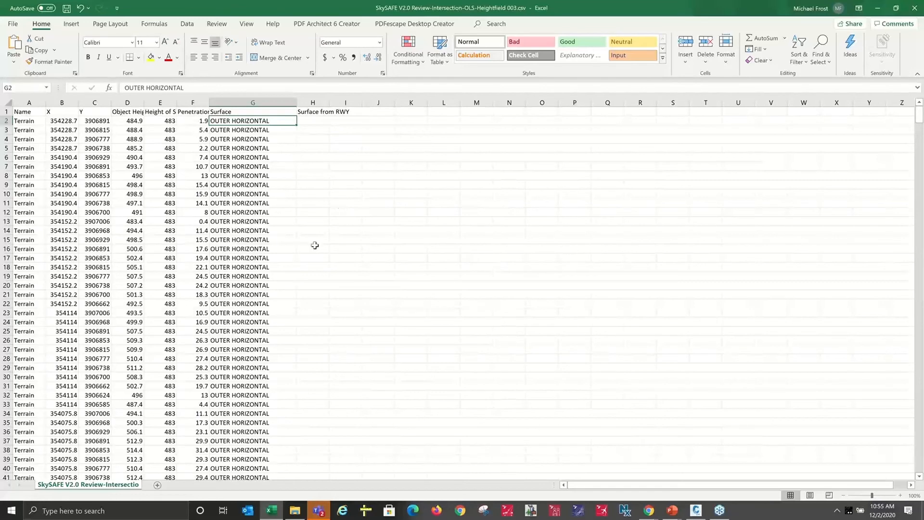
{"action": "scroll", "coordinate": [315, 308], "scroll_direction": "down", "scroll_amount": 5}
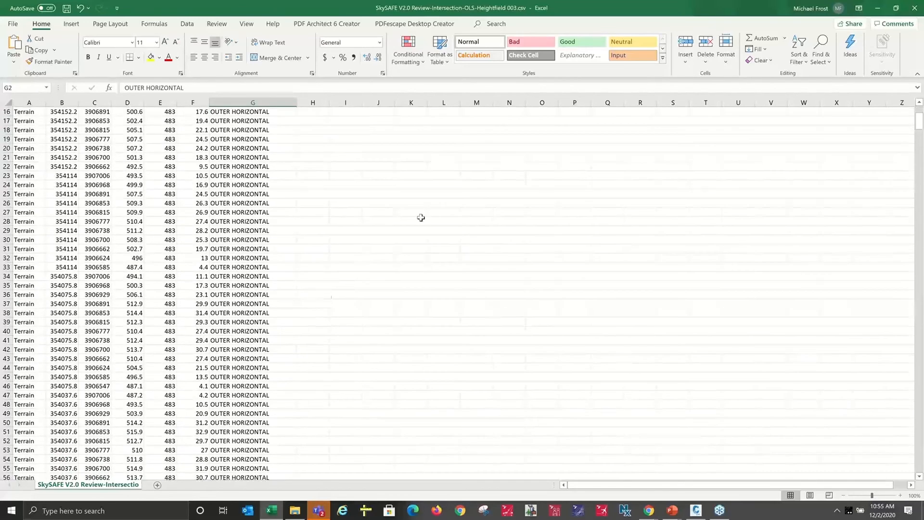
Close the CSV report without saving and return to the SkySAFE V2.0 Review drawing in Civil 3D.
{"action": "left_click", "coordinate": [914, 8]}
{"action": "left_click", "coordinate": [471, 278]}
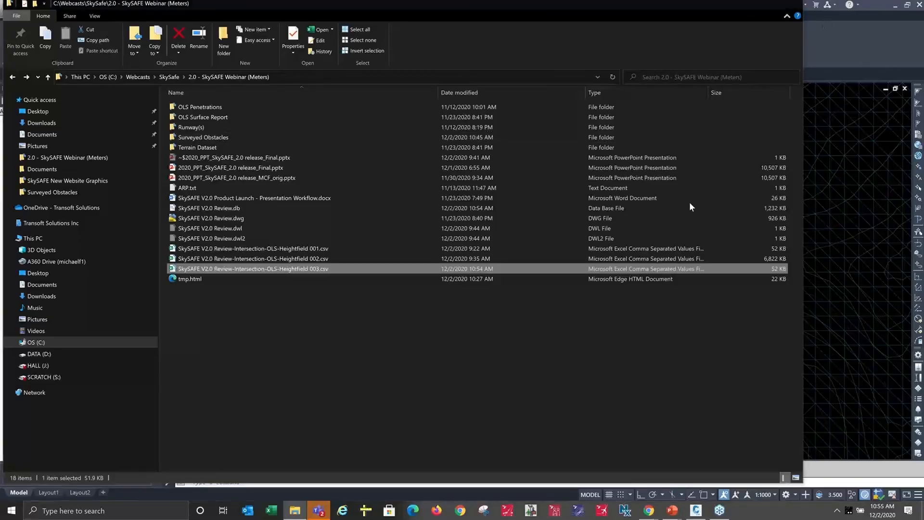
{"action": "left_click", "coordinate": [746, 7]}
Set the Terrain Intersection color coding to Height-dependent in the Surfaces & Zones Settings and apply it.
{"action": "scroll", "coordinate": [609, 323], "scroll_direction": "down", "scroll_amount": 2}
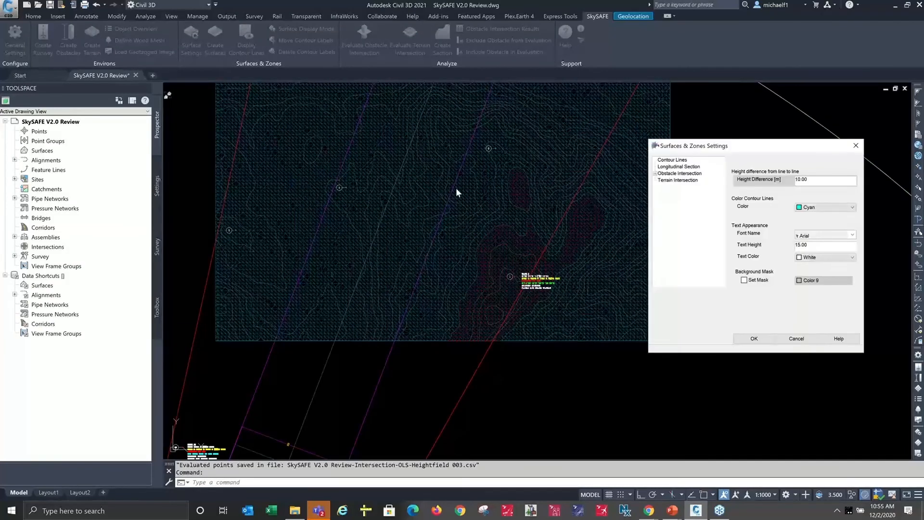
{"action": "left_click", "coordinate": [692, 182]}
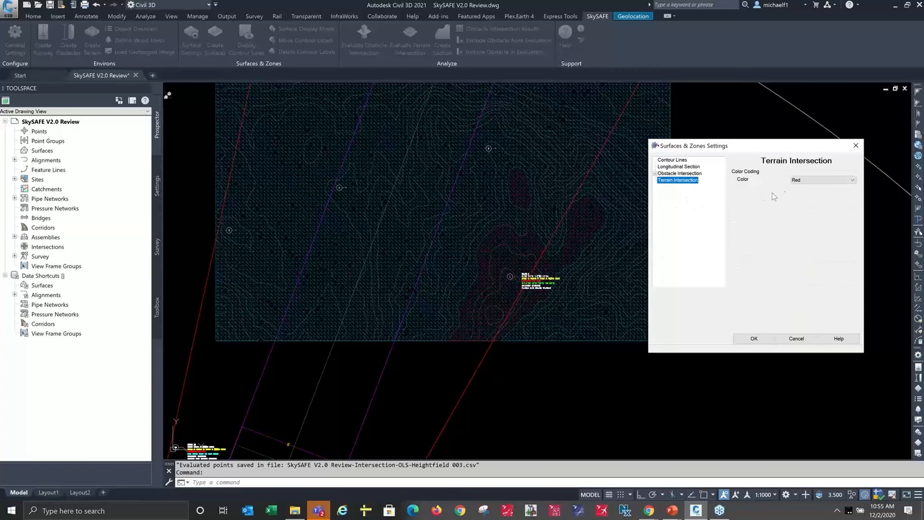
{"action": "left_click", "coordinate": [814, 181]}
{"action": "left_click", "coordinate": [810, 195]}
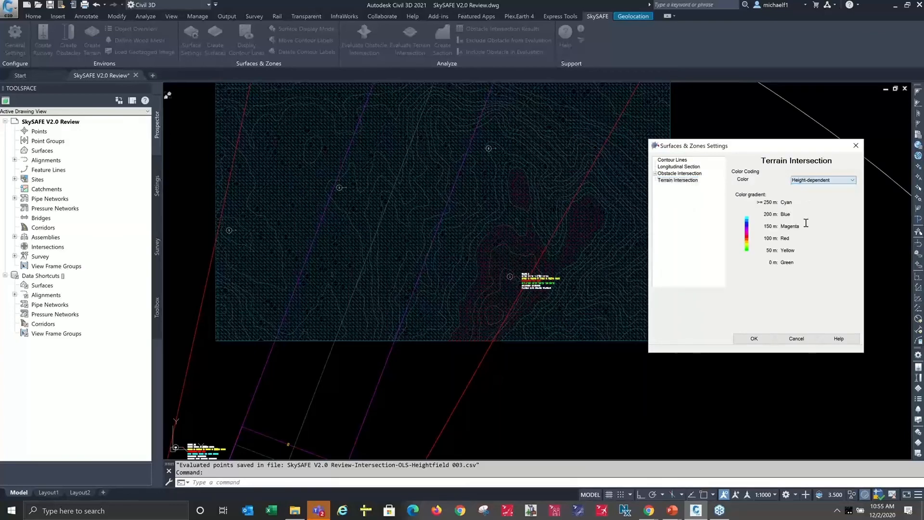
{"action": "left_click", "coordinate": [754, 339]}
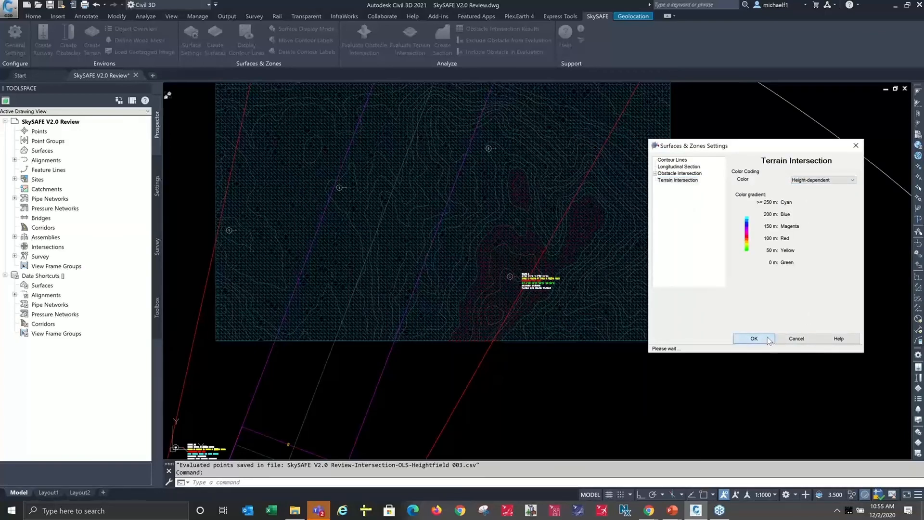